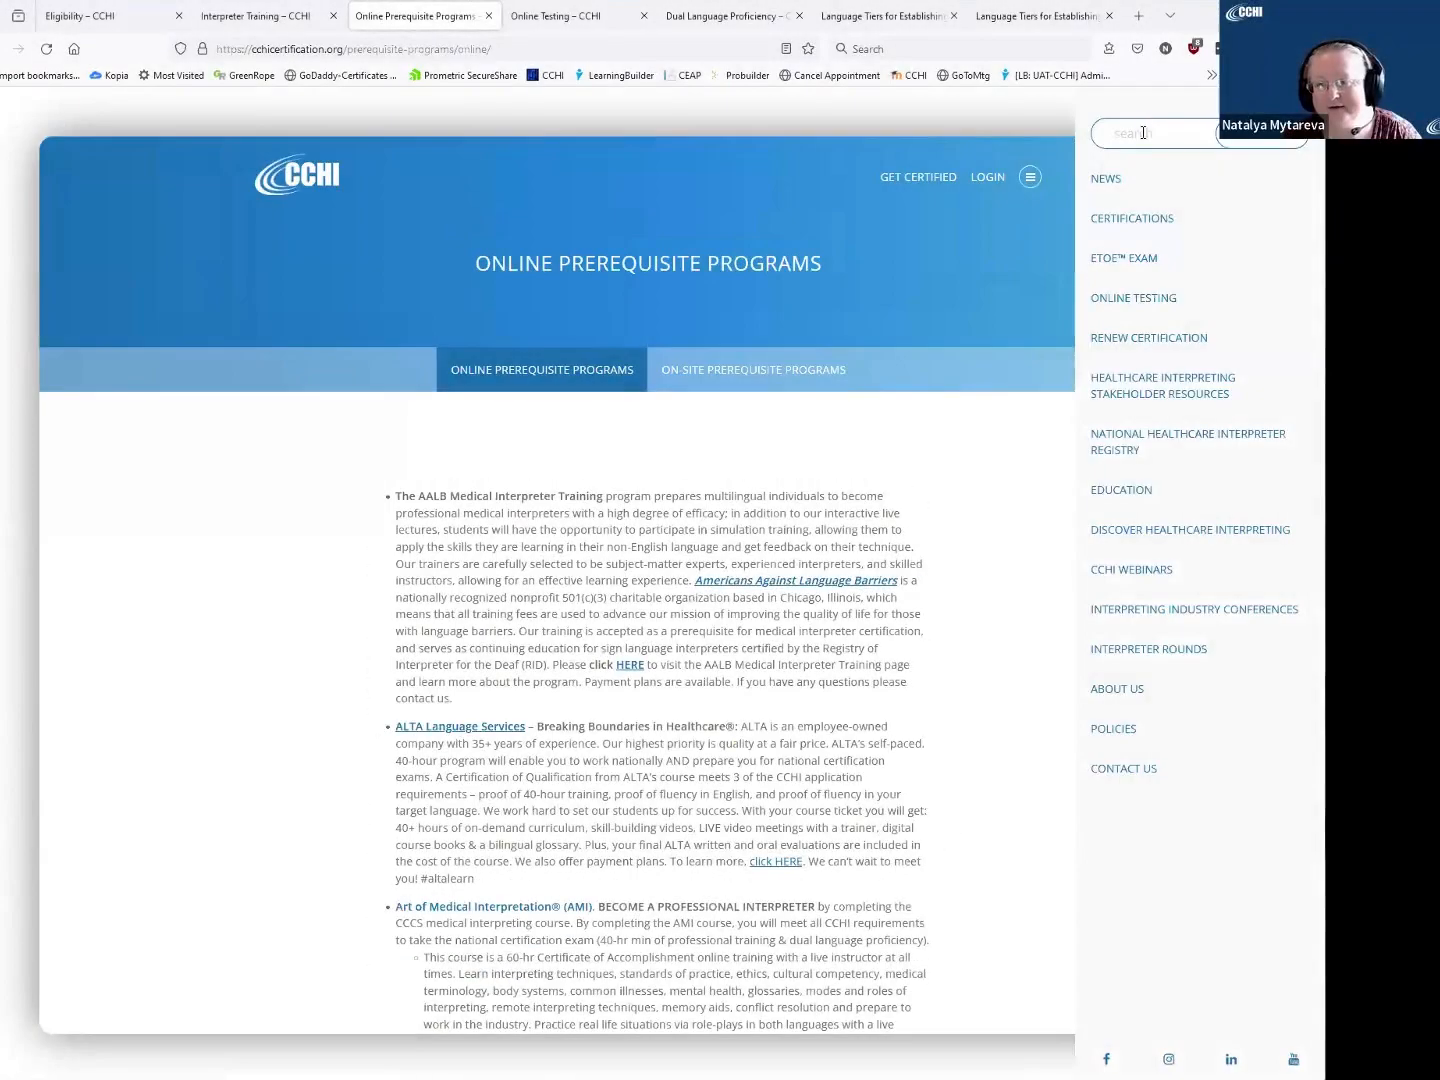
Reach the Contact Us page with staff emails via the hamburger navigation menu
click(985, 269)
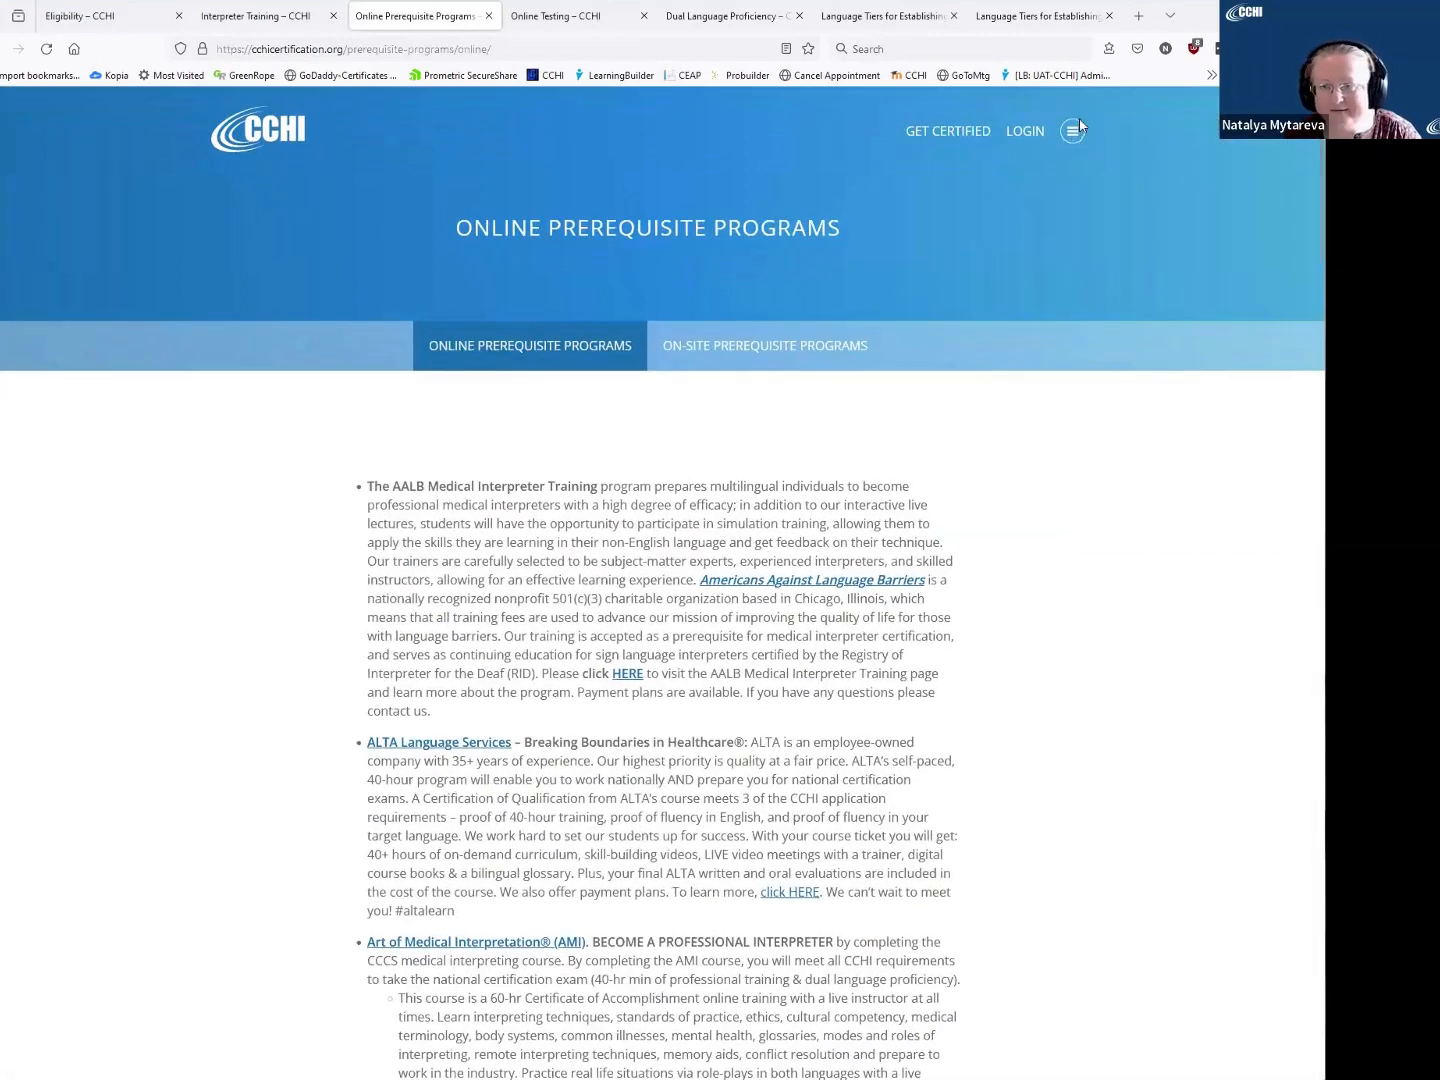
click(1073, 132)
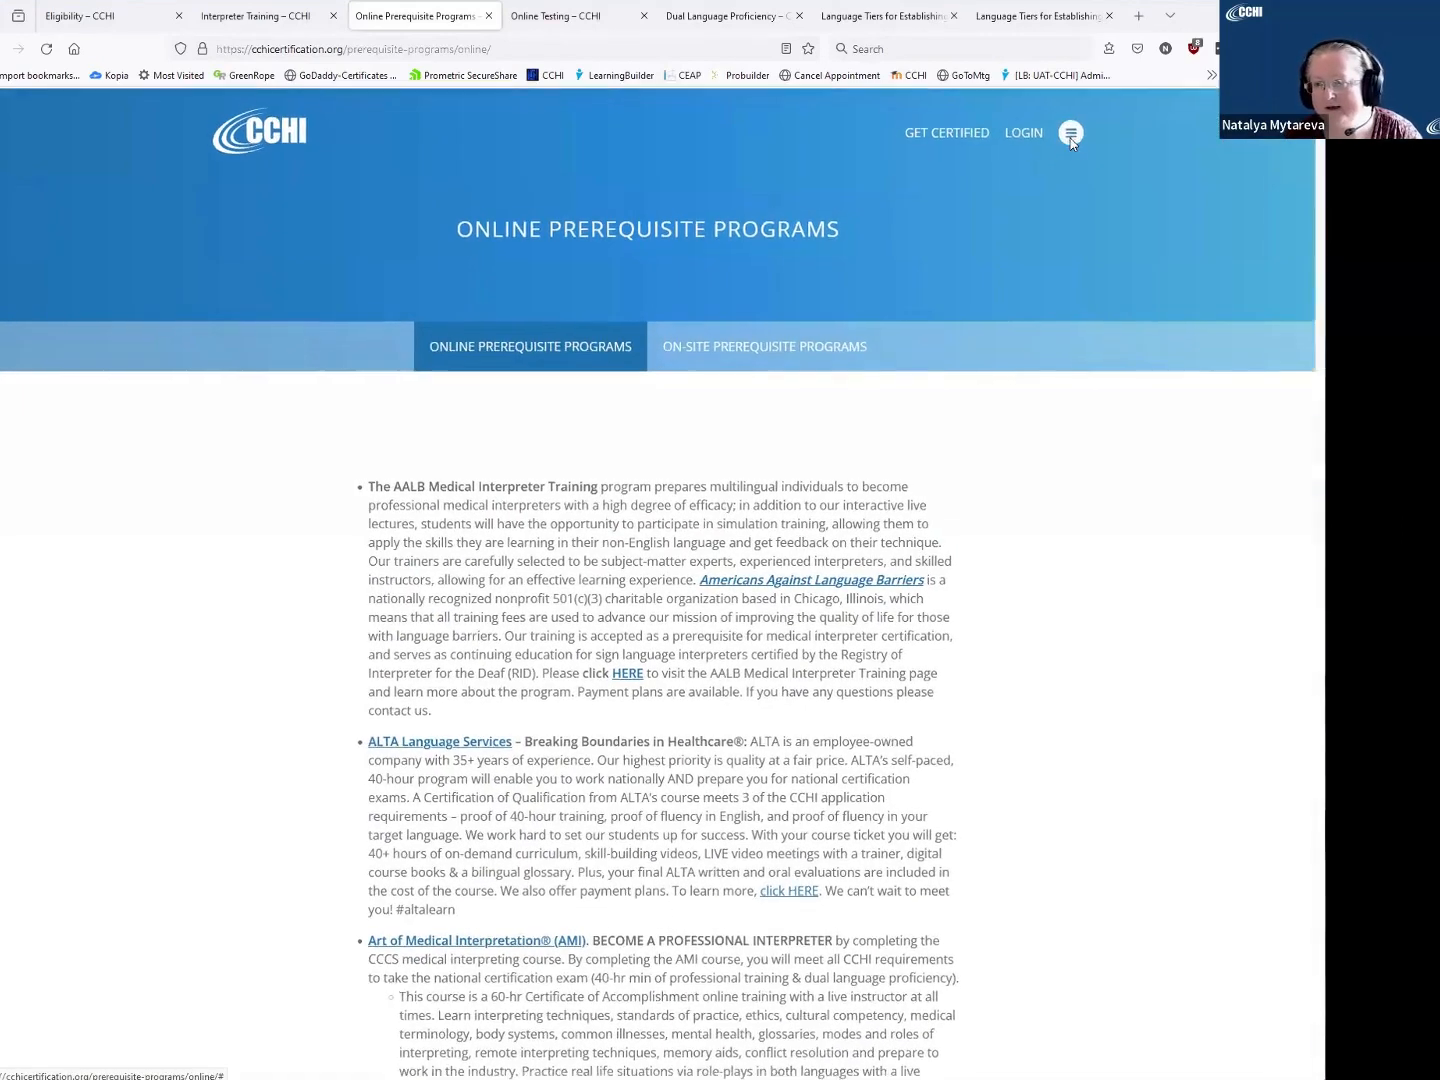
click(1122, 768)
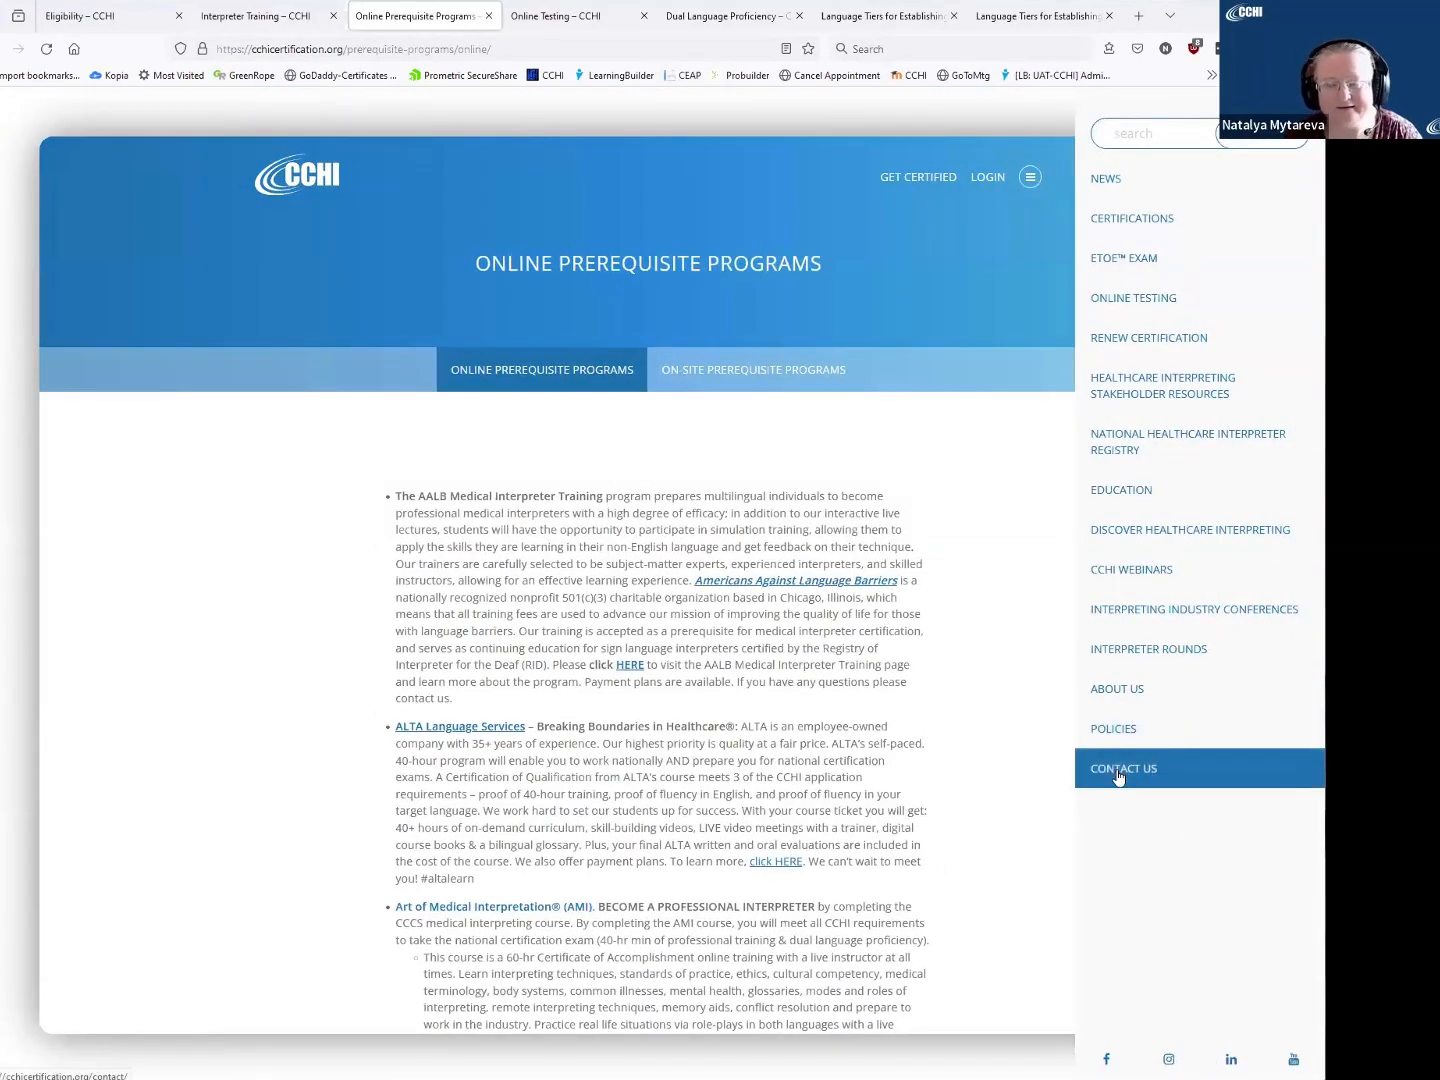